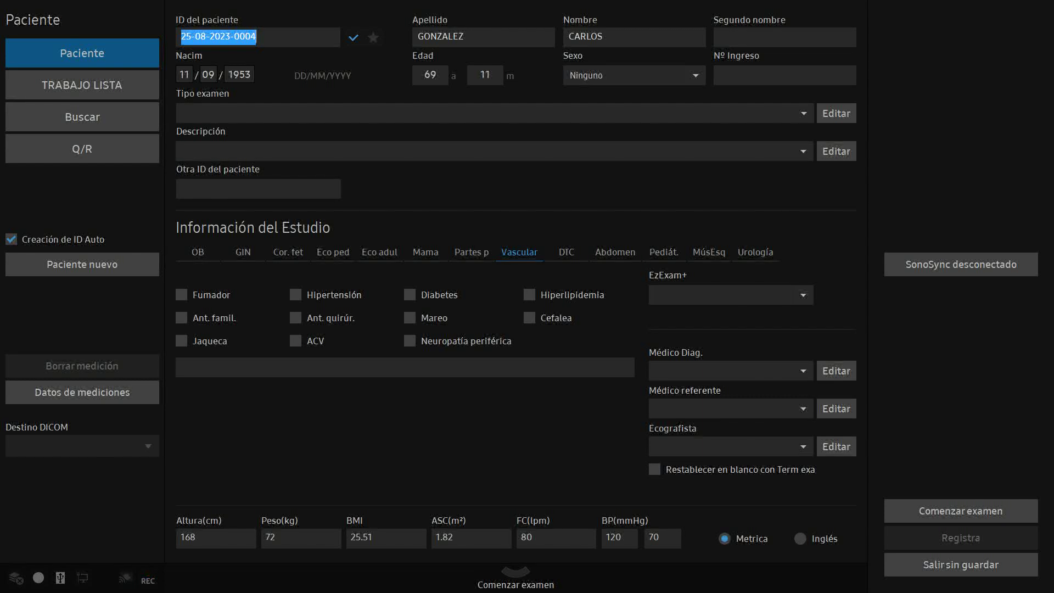
- Set the patient's sex to Masculino and start the vascular exam
click(695, 75)
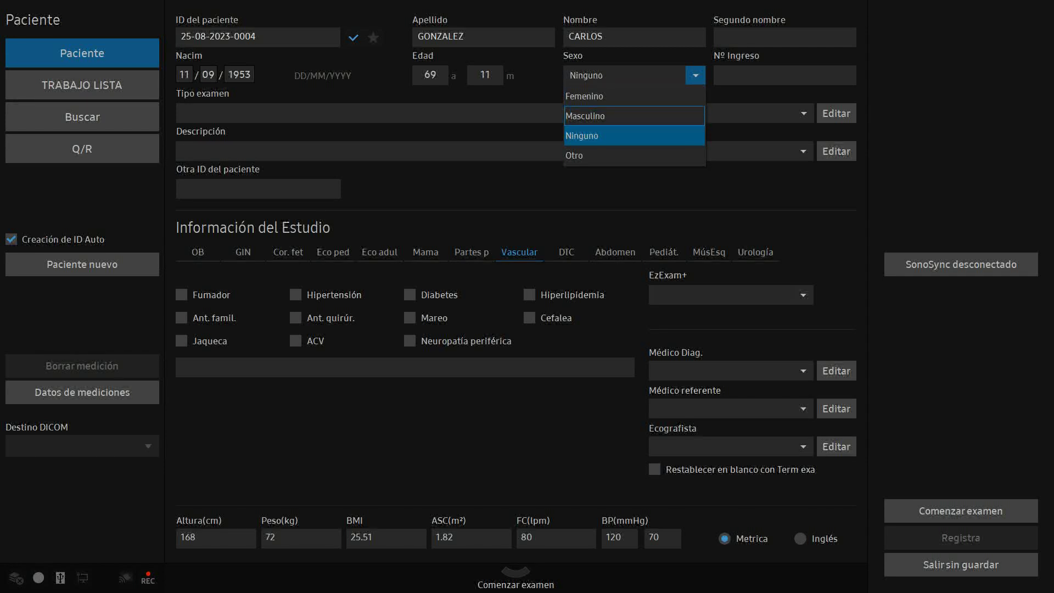
click(584, 116)
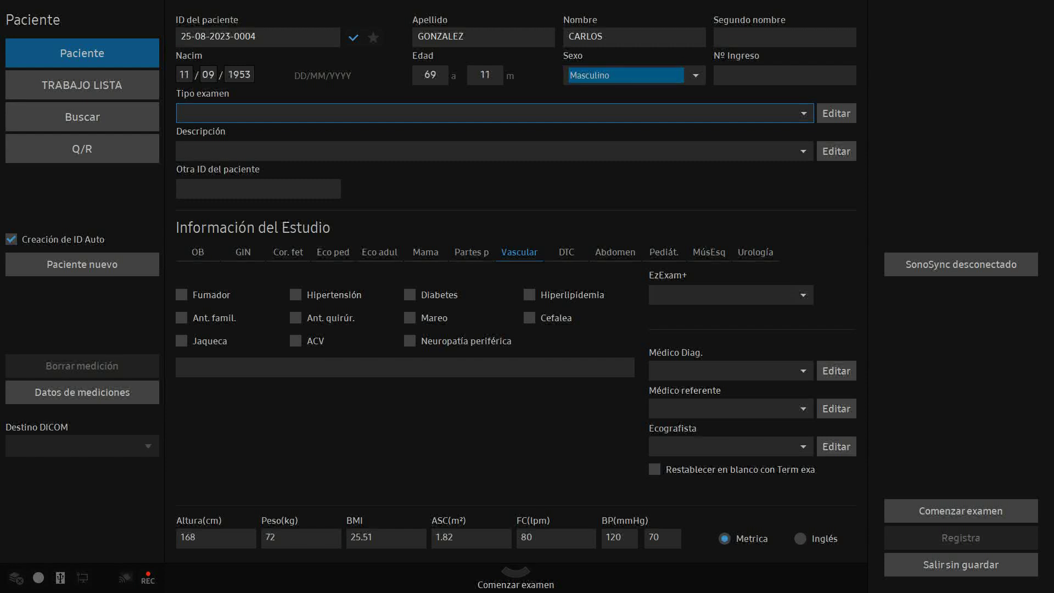
key(Tab)
key(Tab)
key(Tab)
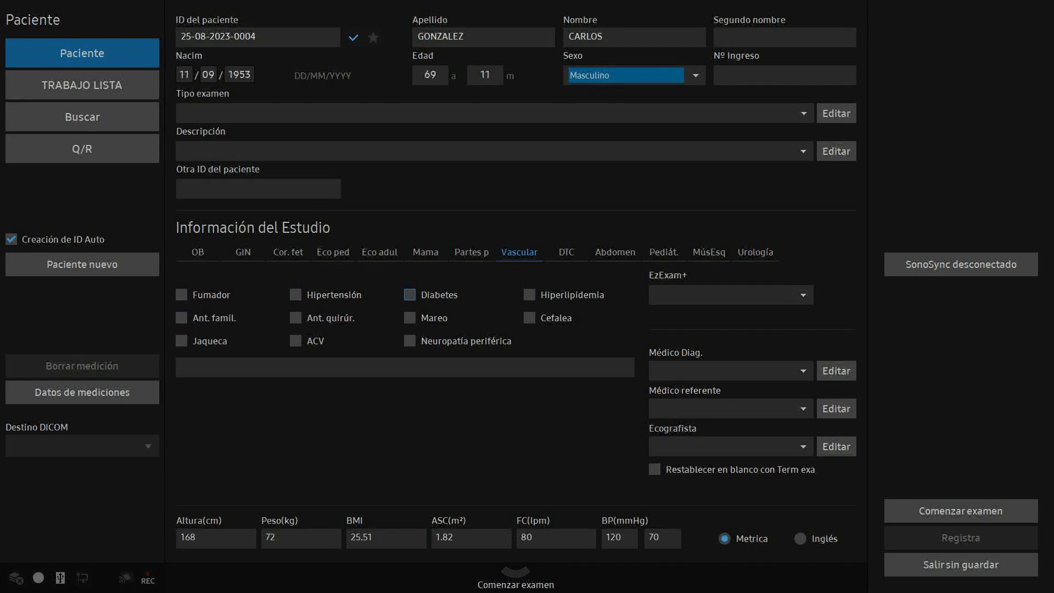
key(Tab)
key(Tab)
key(Tab)
key(Tab)
key(Tab)
key(Tab)
key(Tab)
key(Tab)
key(Tab)
key(shift+Tab)
key(shift+Tab)
key(shift+Tab)
key(Tab)
key(Tab)
key(Tab)
key(Tab)
key(Tab)
key(Return)
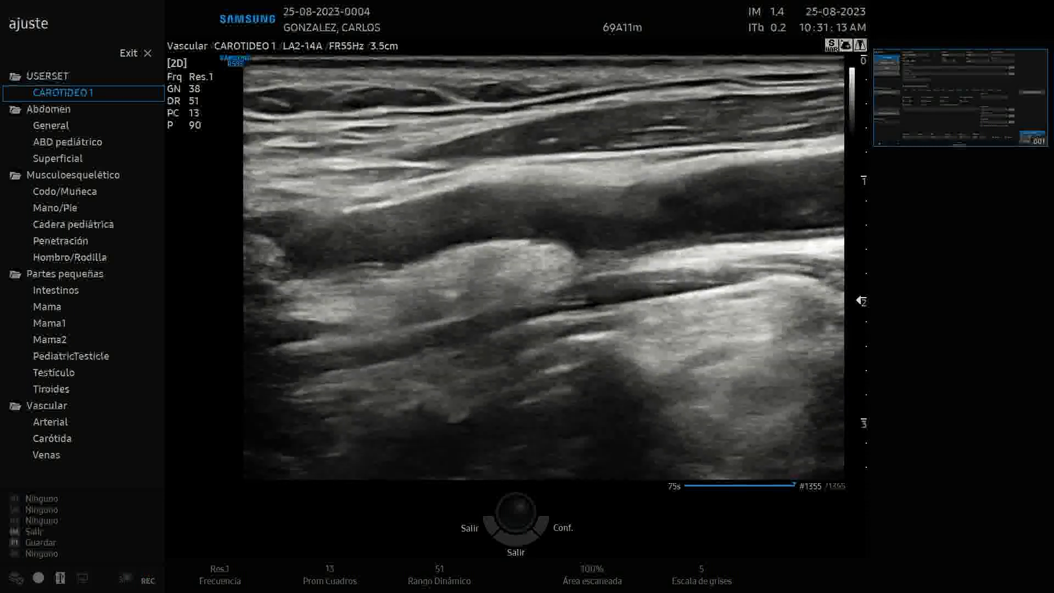
- Freeze the 2D carotid image to examine the plaque, and resume live scanning
key(space)
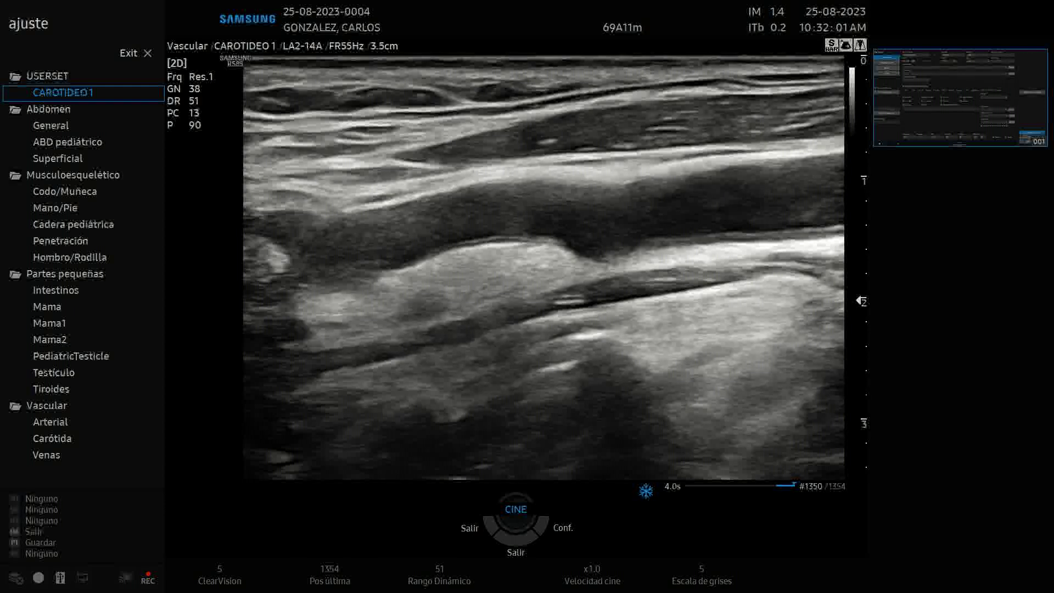
key(space)
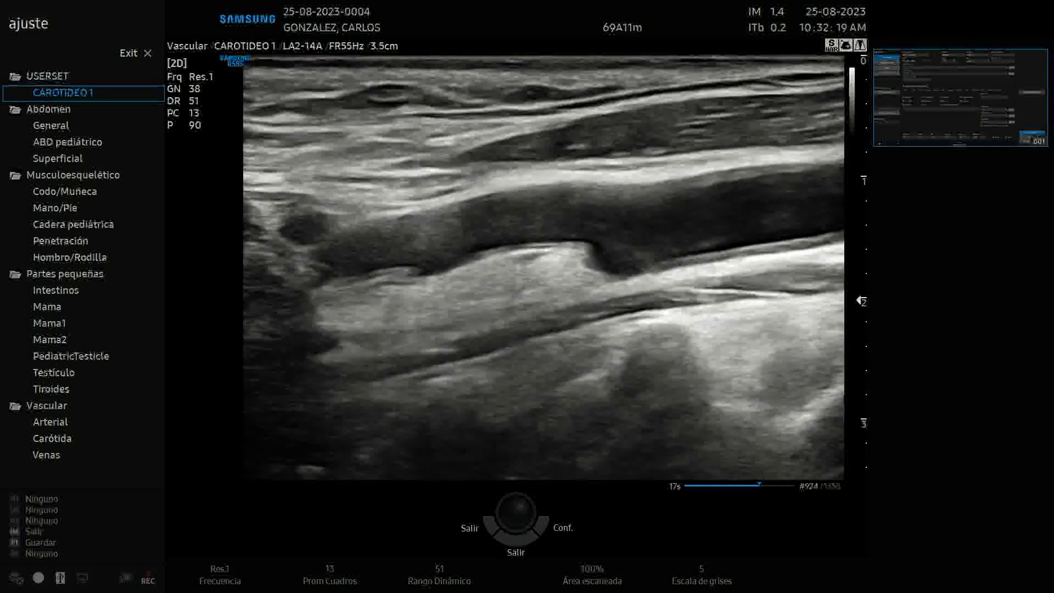
- Turn on colour Doppler over the carotid and steer the colour box to -20°
key(c)
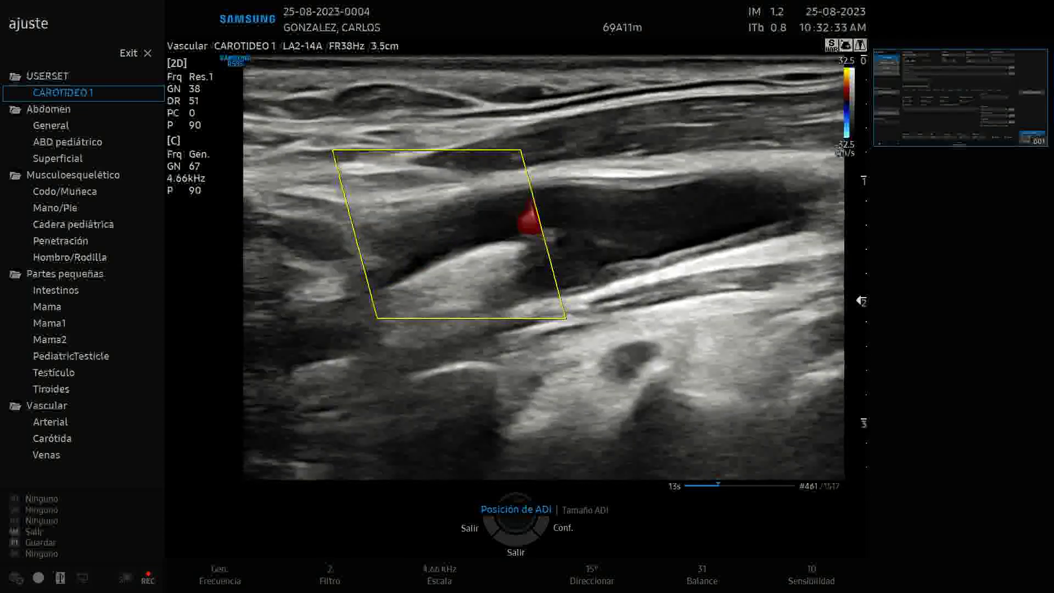
key(Left)
key(Left)
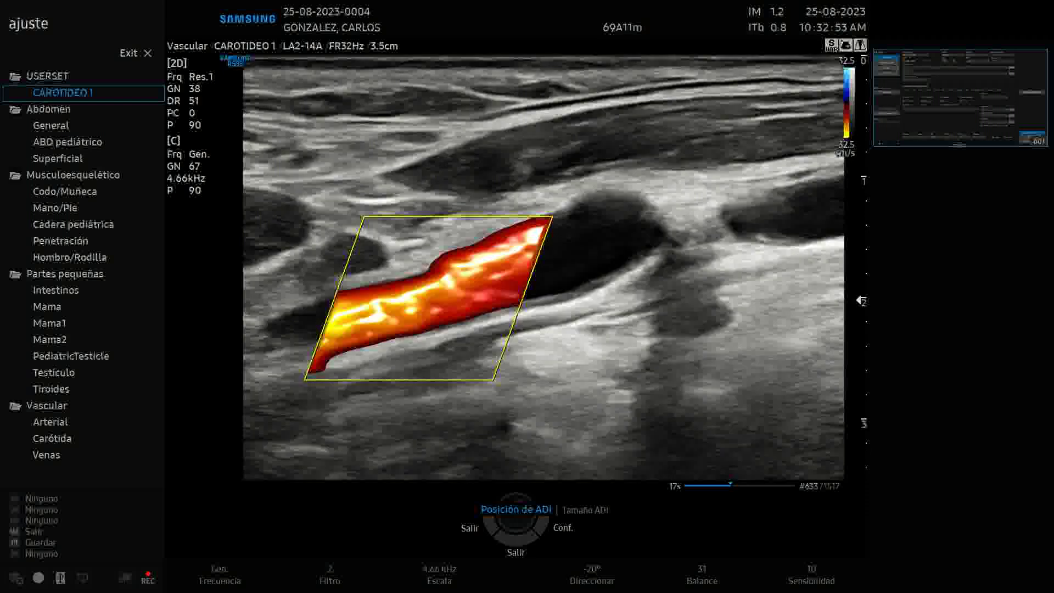
- Freeze the colour Doppler image and review the carotid flow backwards through the cine frames to frame 574
key(f)
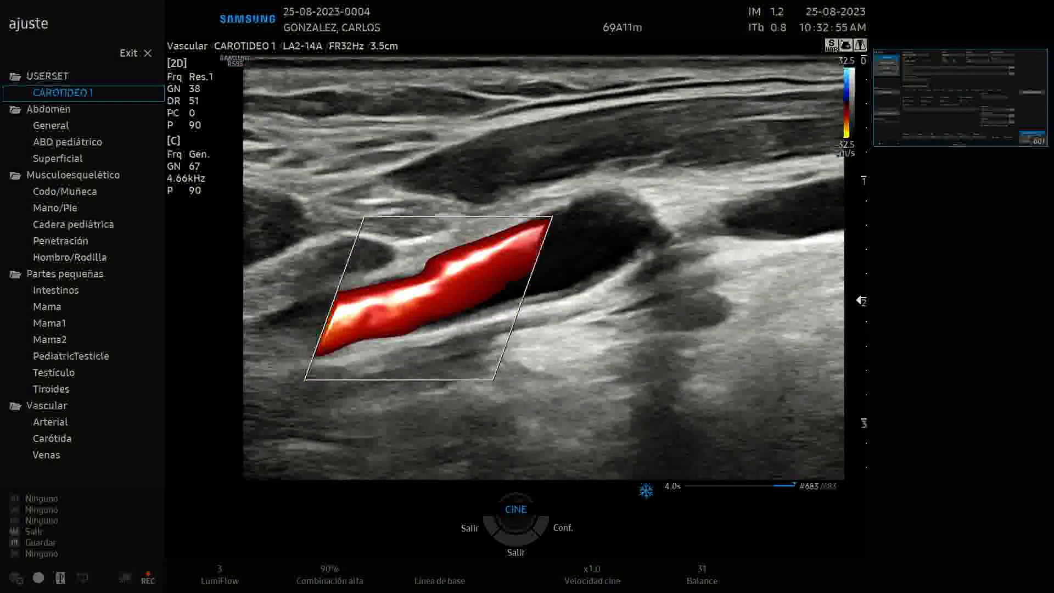
scroll(543, 269, up, 3)
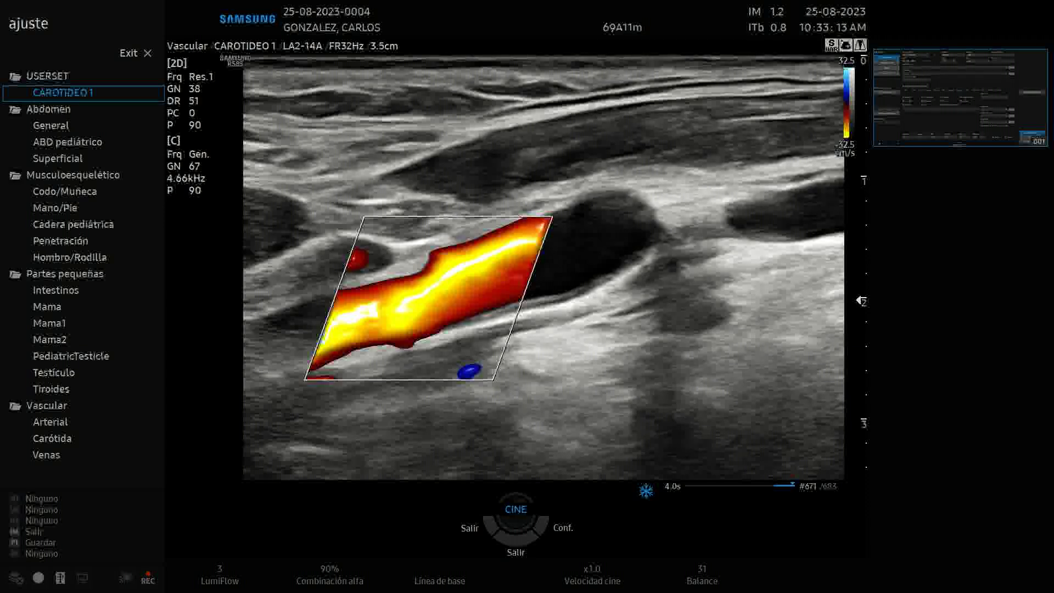
scroll(544, 268, up, 7)
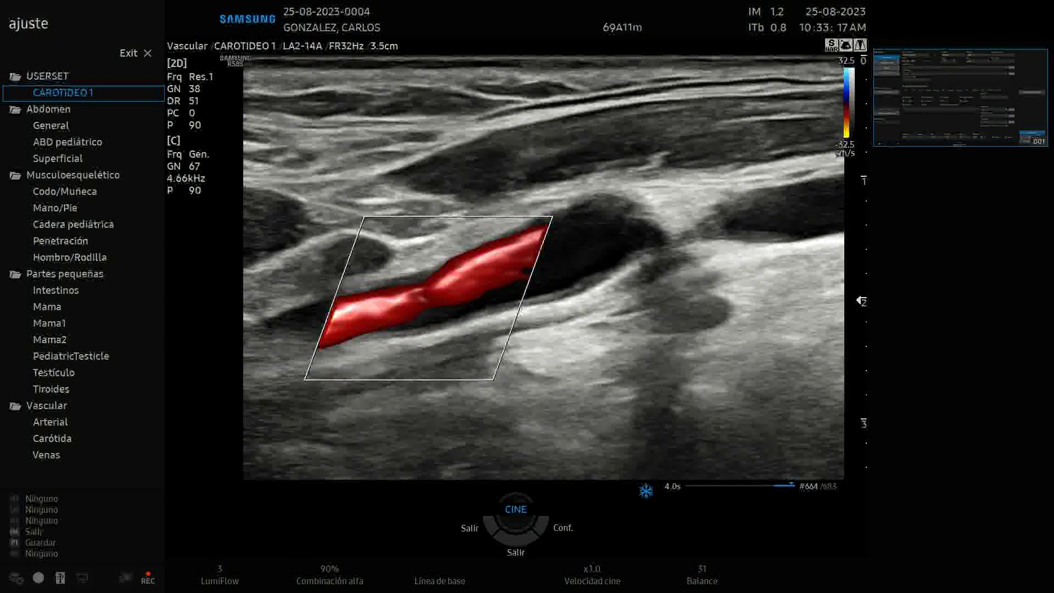
scroll(543, 267, up, 13)
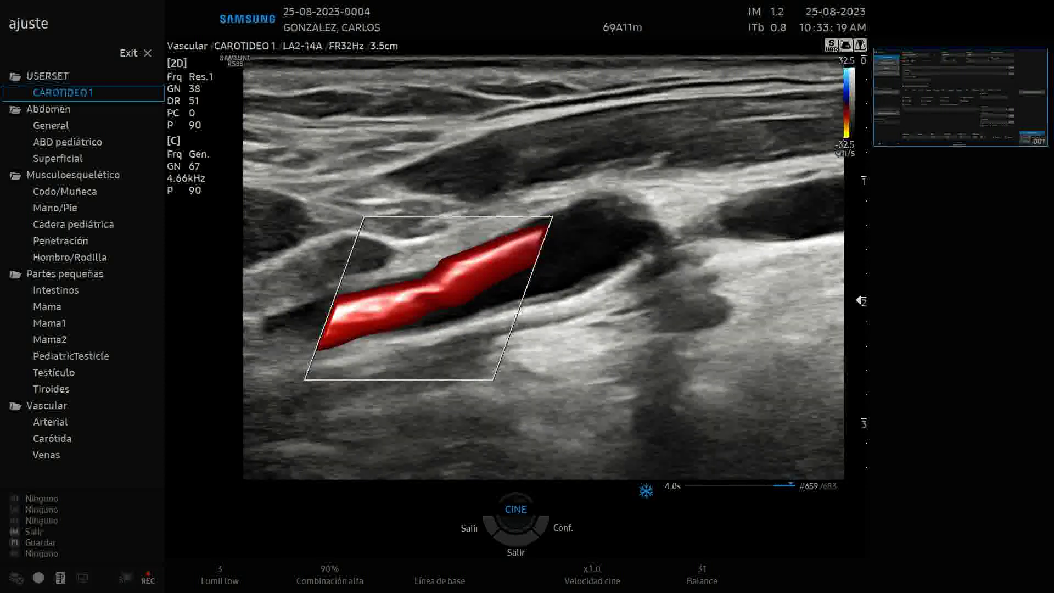
scroll(544, 268, up, 14)
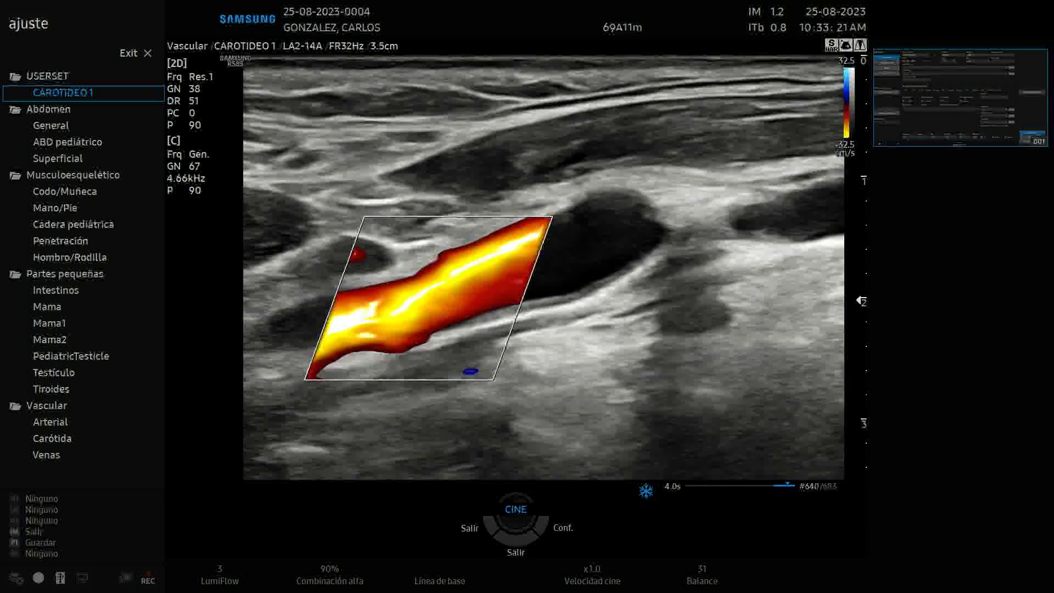
scroll(543, 267, up, 8)
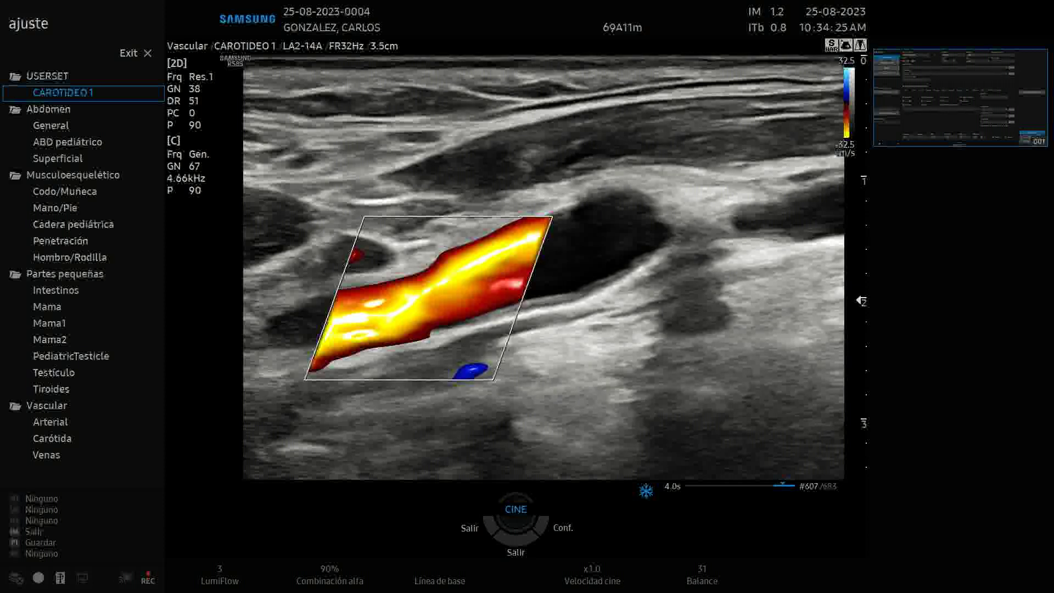
scroll(543, 269, up, 13)
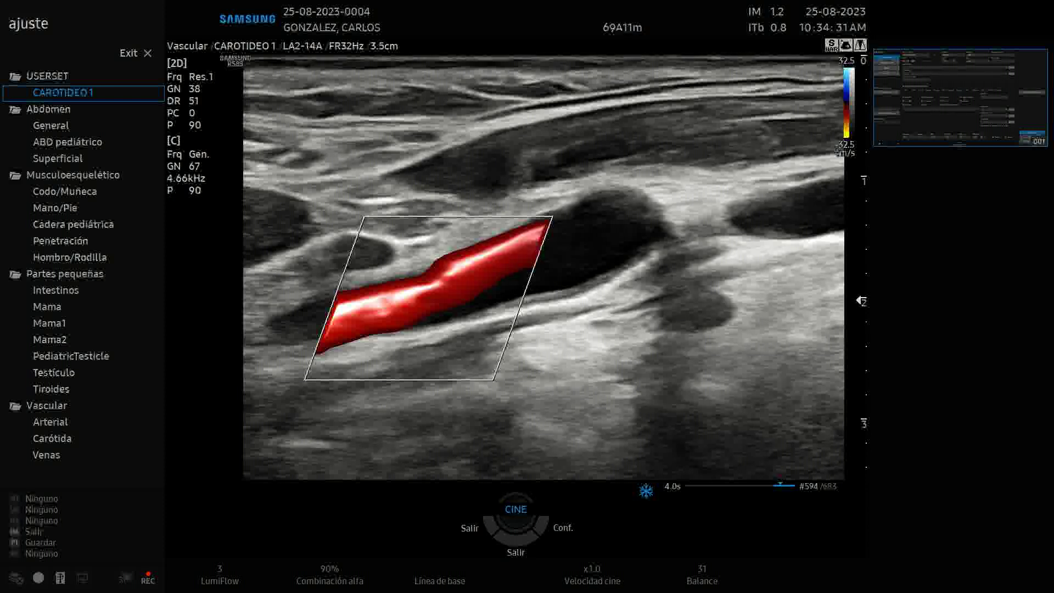
scroll(543, 269, up, 3)
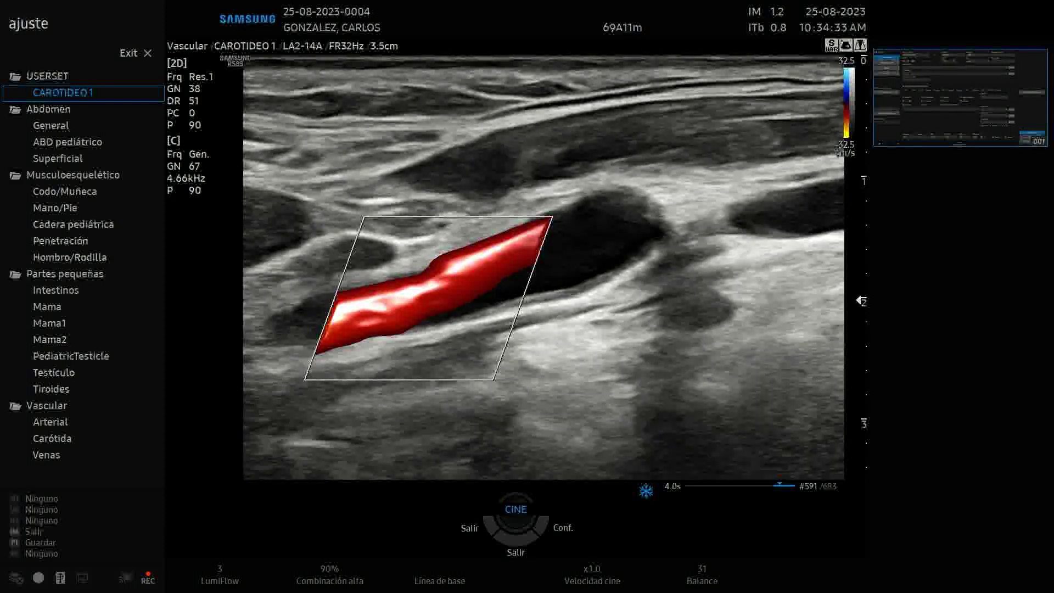
scroll(543, 269, up, 2)
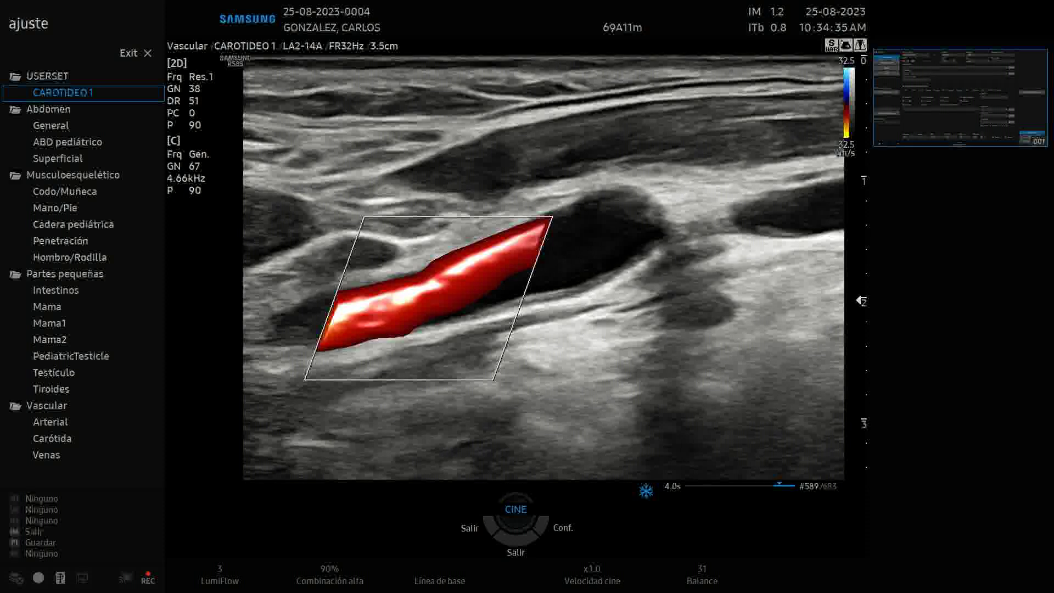
scroll(543, 269, up, 15)
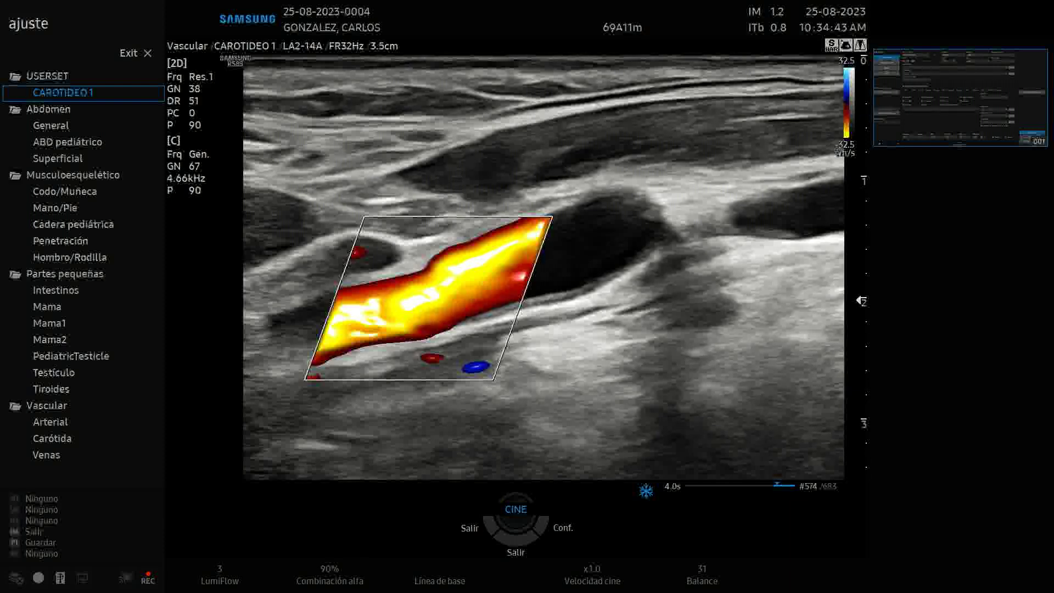
- Resume live colour scanning to reposition the colour box higher over the plaque, and freeze the image
key(space)
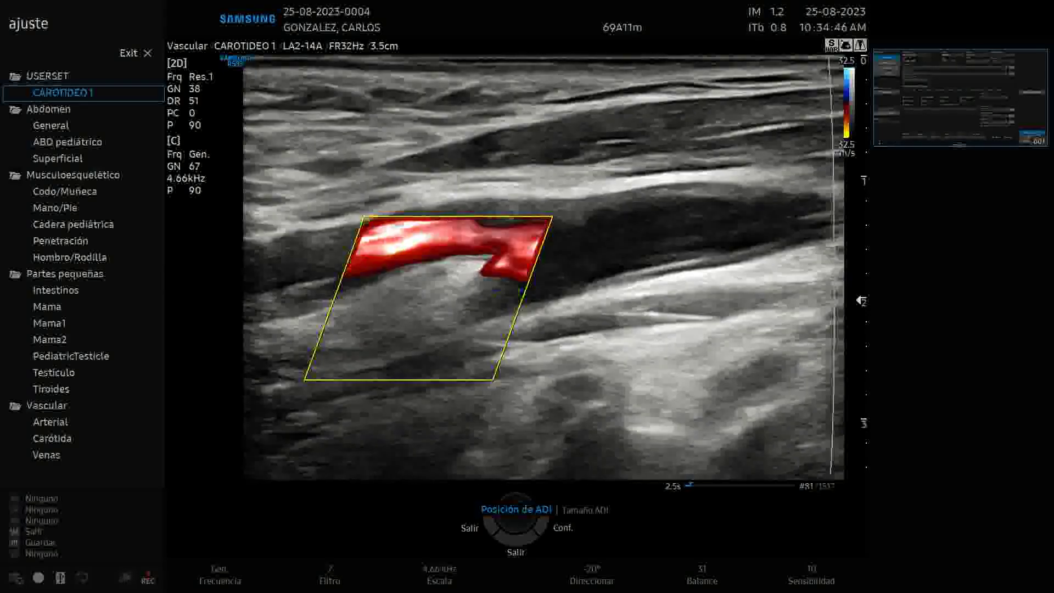
drag(428, 298, 437, 232)
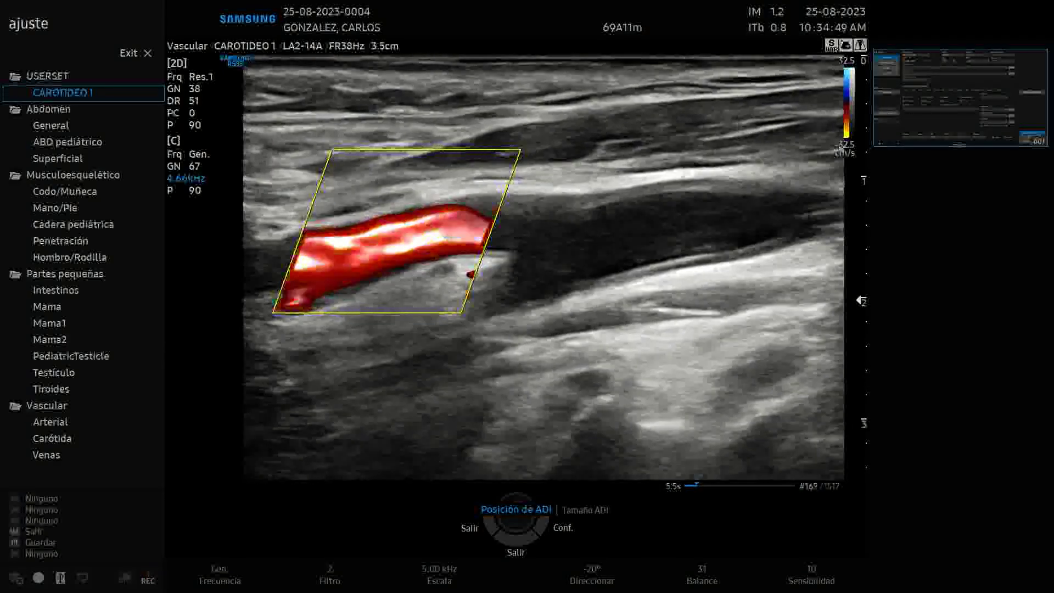
key(space)
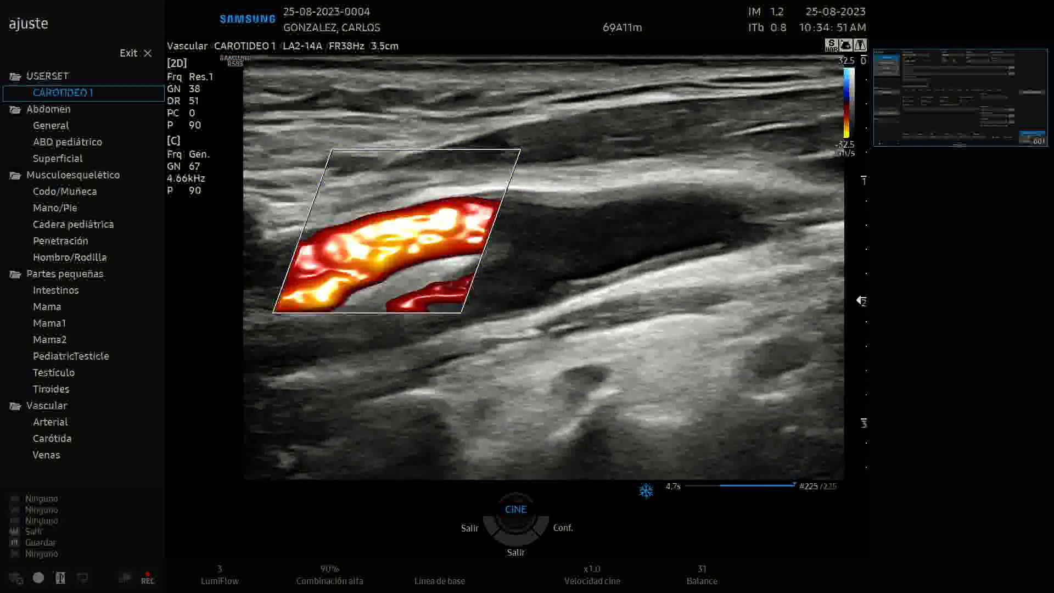
- Step back through the frozen colour cine loop to frame 186 to examine the flow over the plaque
key(Left)
key(Left)
key(Left)
key(Left)
key(Left)
key(Left)
key(Left)
key(Left)
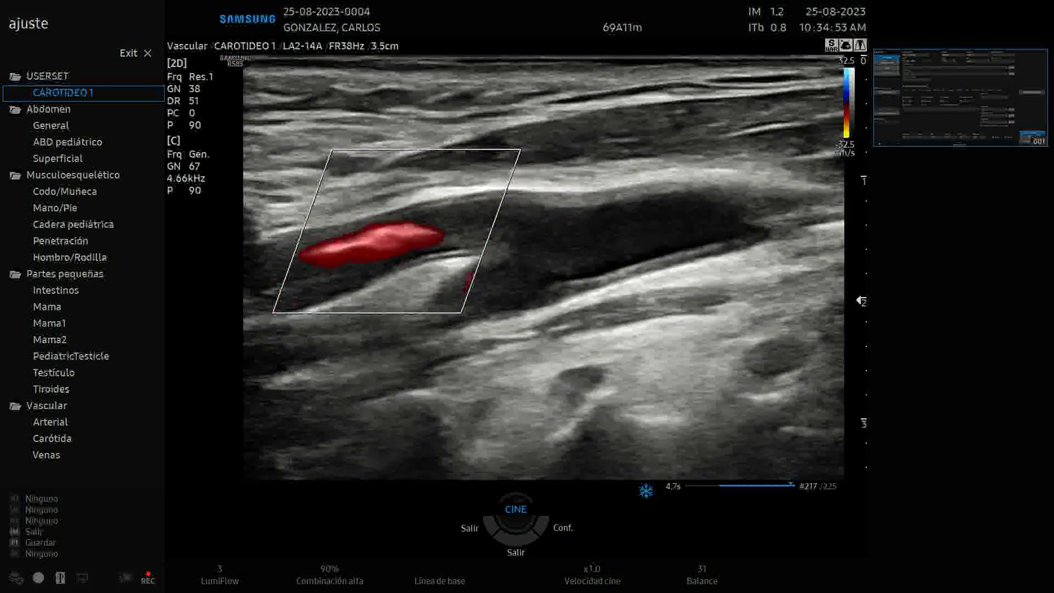
key(Left)
key(Left)
key(Left)
key(Left)
key(Left)
key(Left)
key(Left)
key(Left)
key(Left)
key(Left)
key(Left)
key(Left)
key(Left)
key(Left)
key(Left)
key(Left)
key(Left)
key(Left)
key(Left)
key(Left)
key(Left)
key(Left)
key(Left)
key(Left)
key(Left)
key(Left)
key(Left)
key(Left)
key(Left)
key(Left)
key(Left)
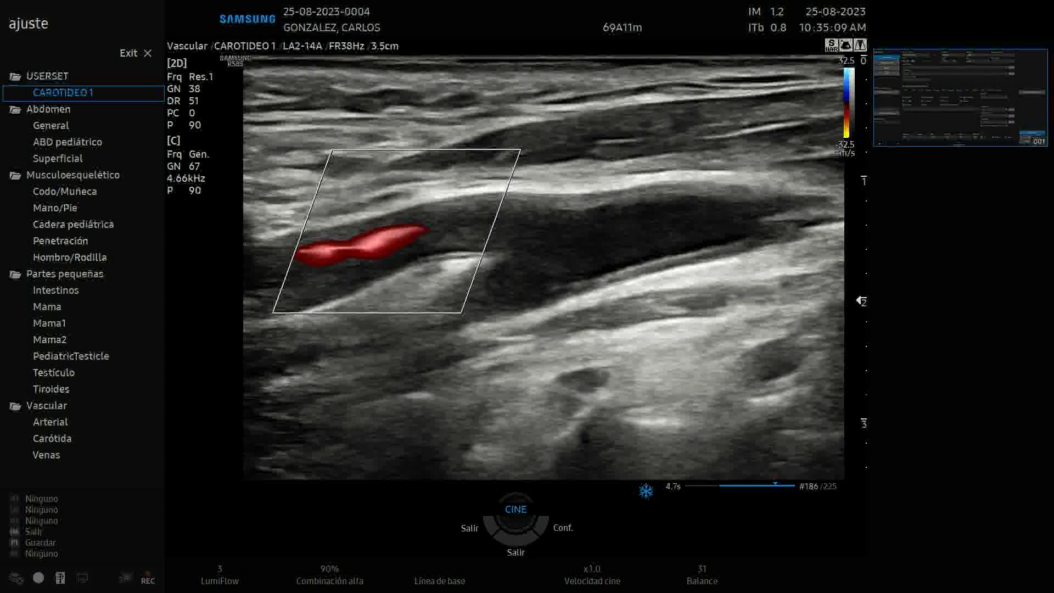
- Switch to a dual side-by-side view and capture a new frozen colour frame in the first image
key(d)
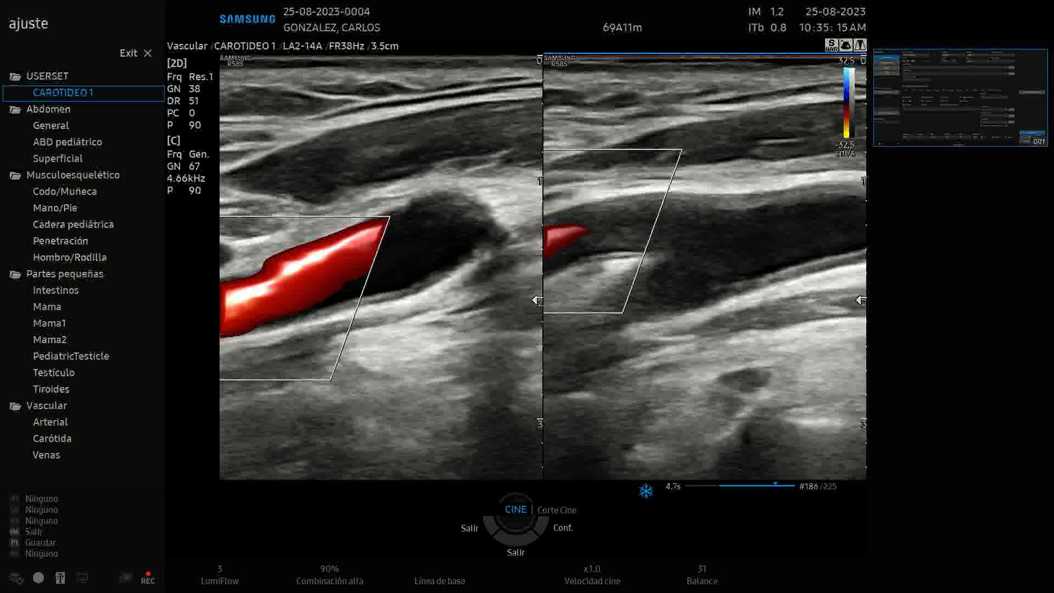
key(d)
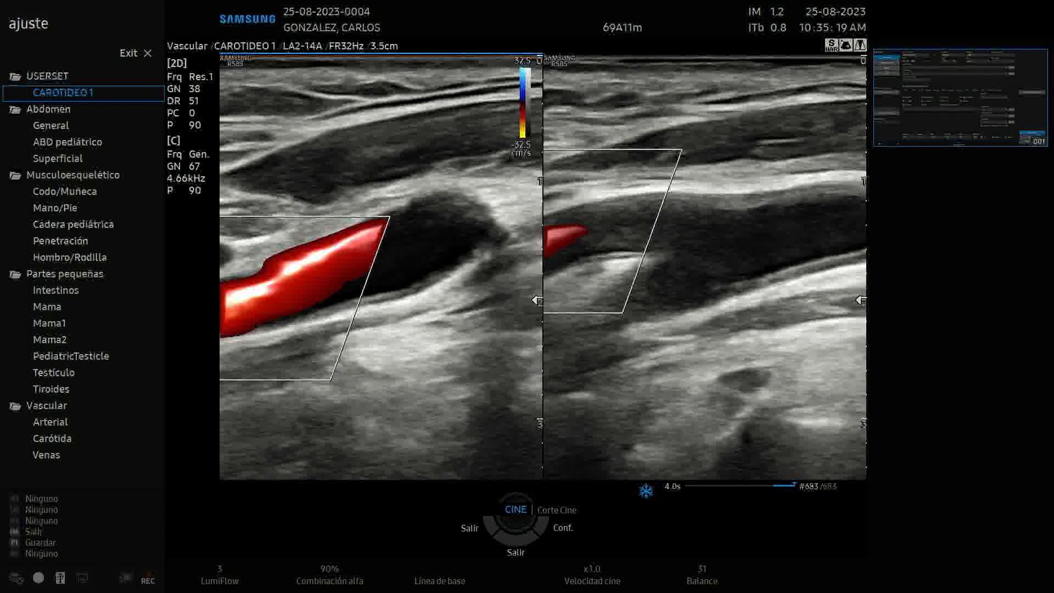
key(space)
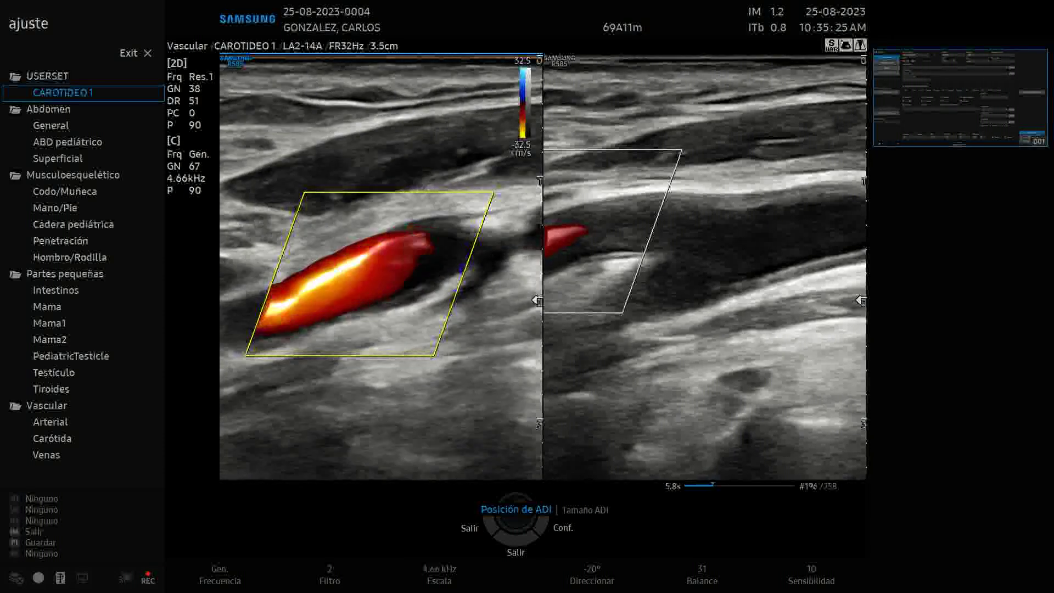
key(space)
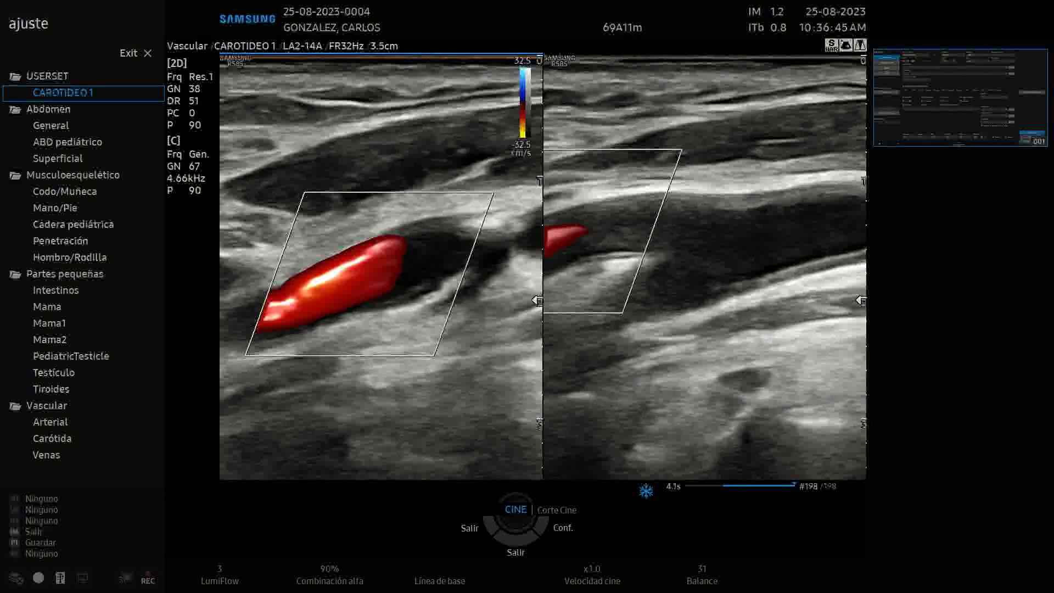
- Return to single 2D imaging, measure the carotid's far-wall intima-media thickness with GMI+ Auto, and open its risk report
key(Escape)
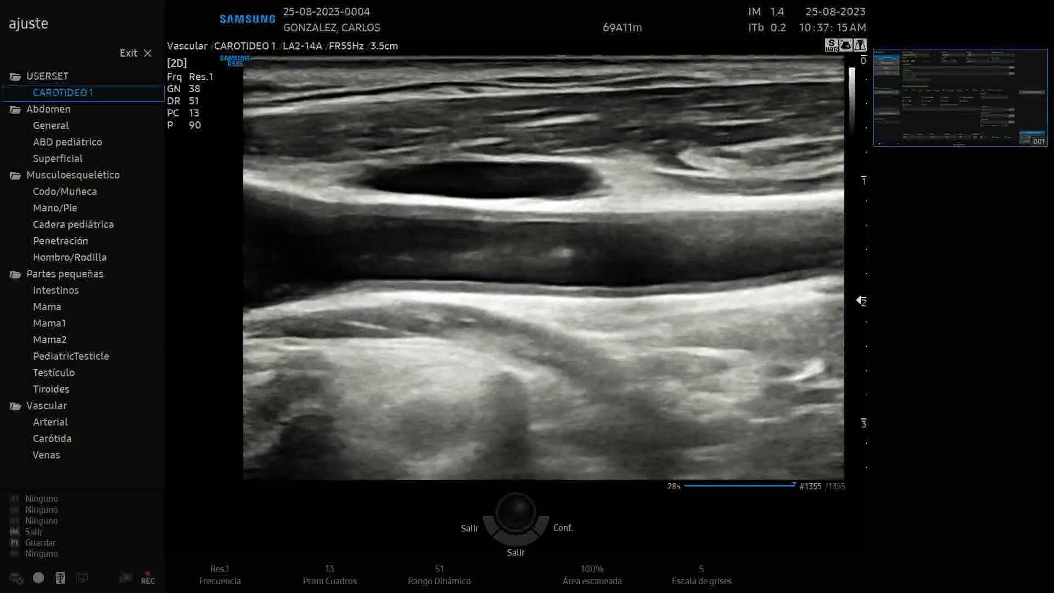
key(space)
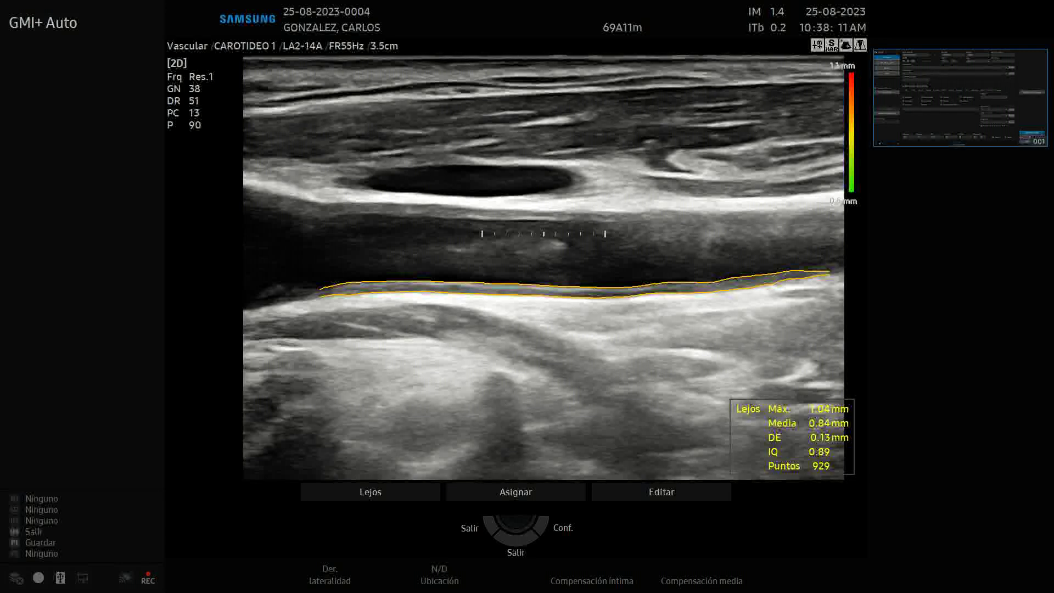
key(Return)
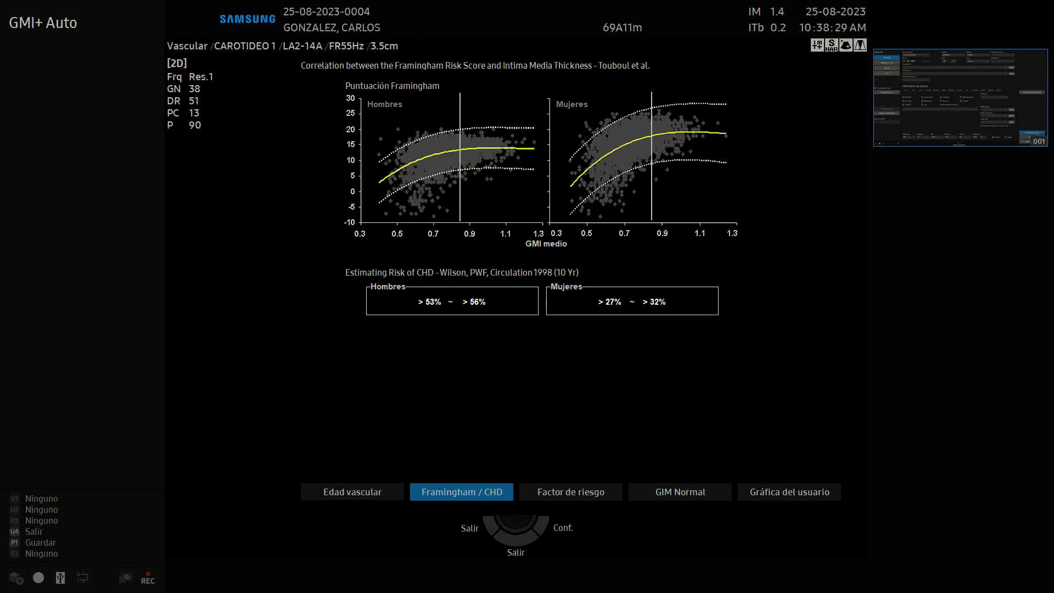
- Open the vascular age report, try patient ages of 79 and 71, and return to the GMI+ Auto measurement
click(351, 491)
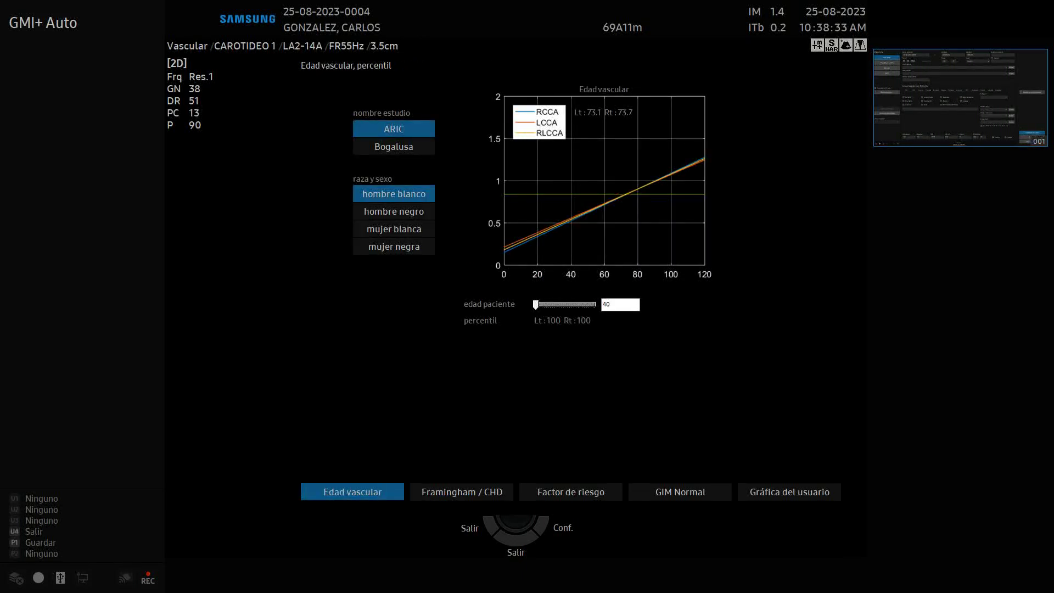
key(BackSpace)
key(BackSpace)
text(79)
key(Return)
key(BackSpace)
text(1)
key(Return)
key(Up)
key(Up)
key(Down)
key(Down)
key(Down)
key(Down)
key(Down)
key(Down)
key(Escape)
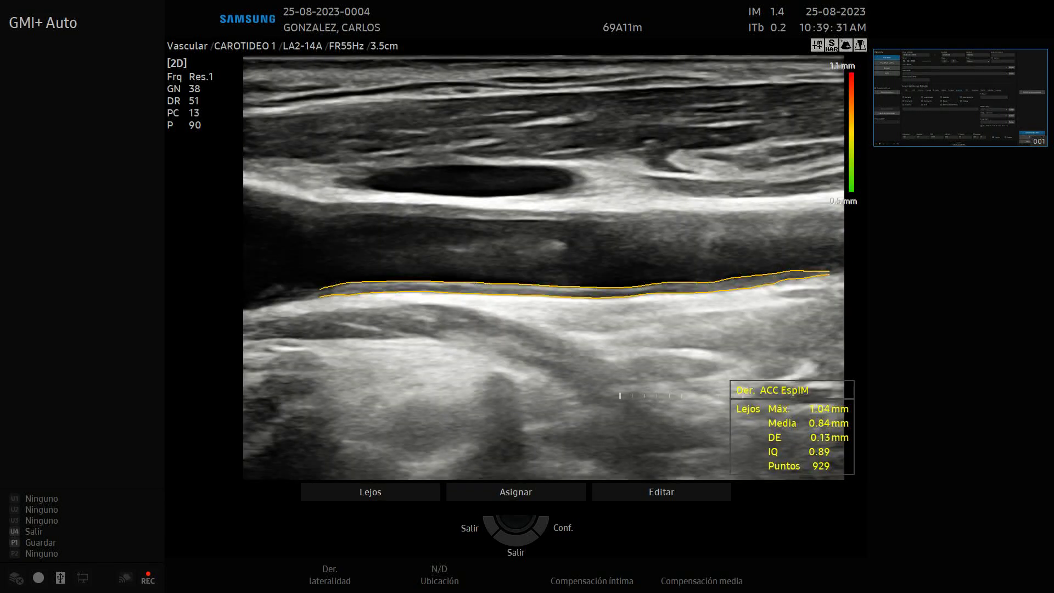
- Leave the intima-media measurement for live 2D imaging and turn on colour Doppler over the carotid
key(p)
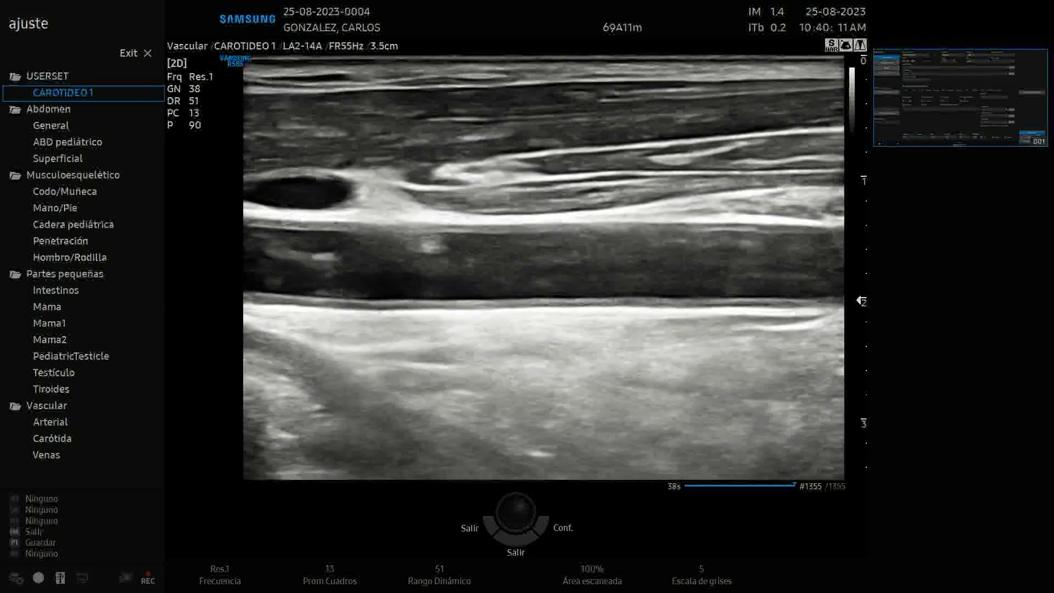
key(c)
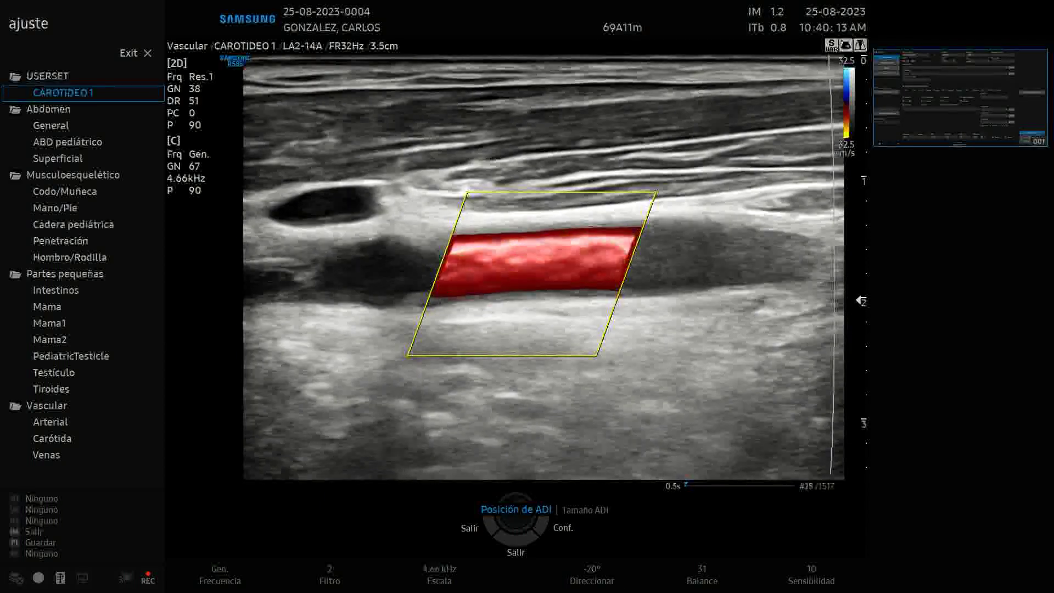